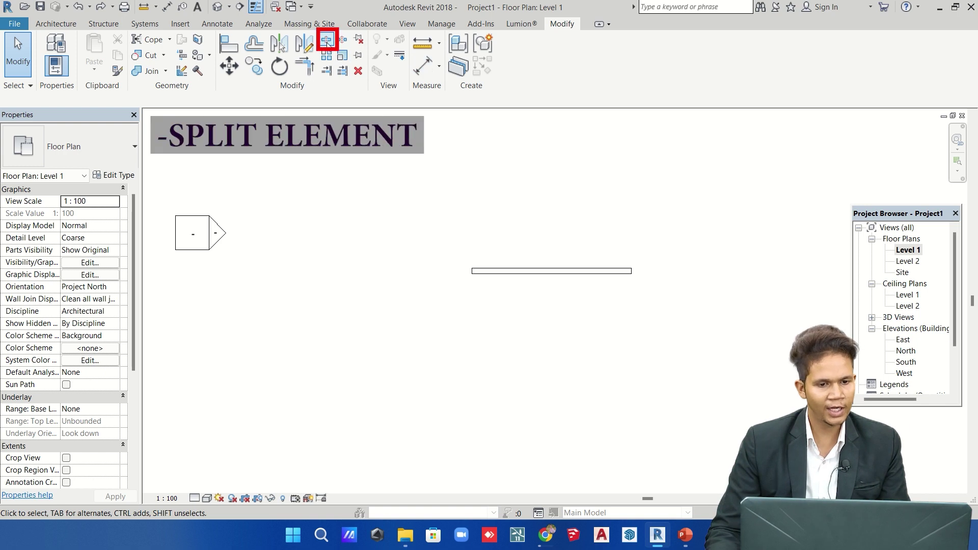
# Step: Start Split Element on the Level 1 wall, which triggers the unsaved-project reminder
pyautogui.click(326, 40)
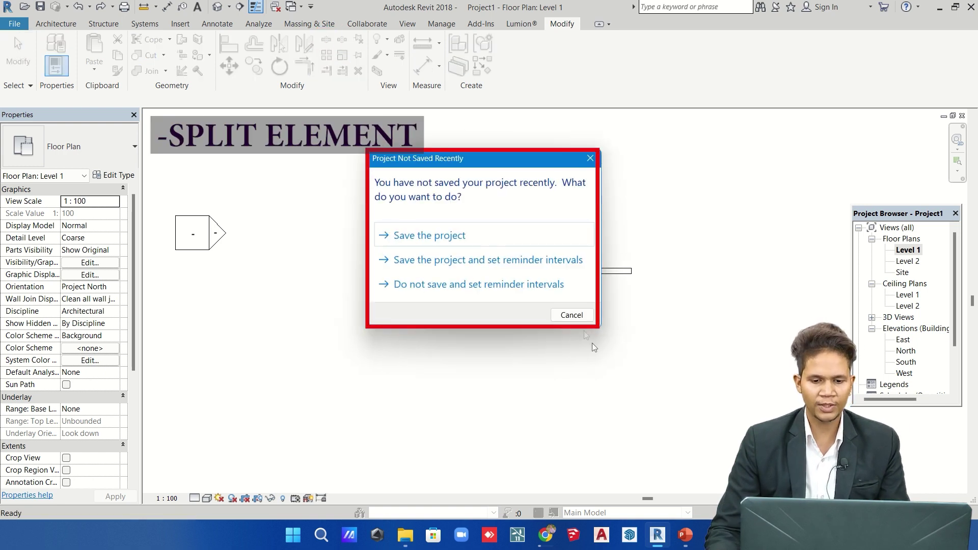
# Step: Dismiss the Project Not Saved Recently reminder and zoom in on the wall
pyautogui.click(571, 315)
pyautogui.scroll(2, 512, 259)
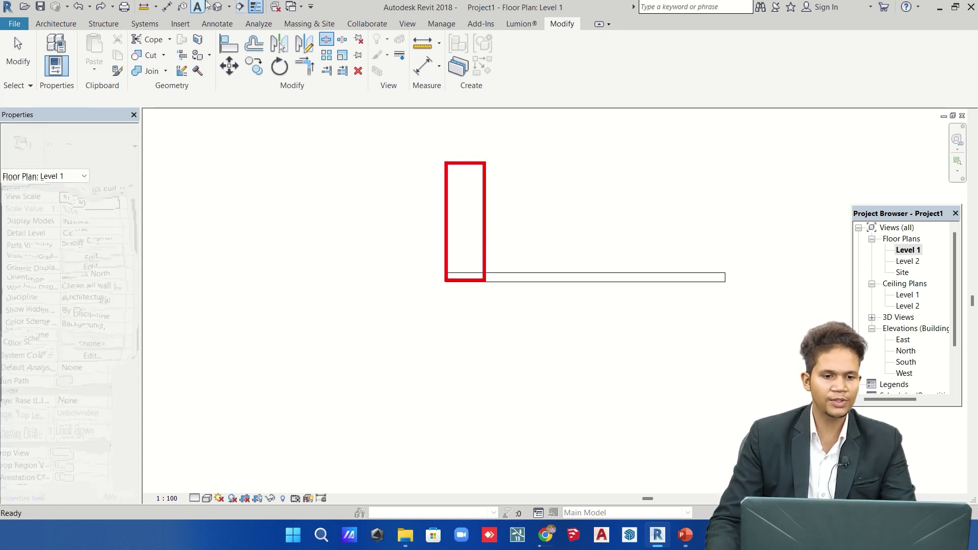
# Step: Confirm in 3D that the short piece is a separate 800 wall, then close the 3D view
pyautogui.scroll(3, 480, 289)
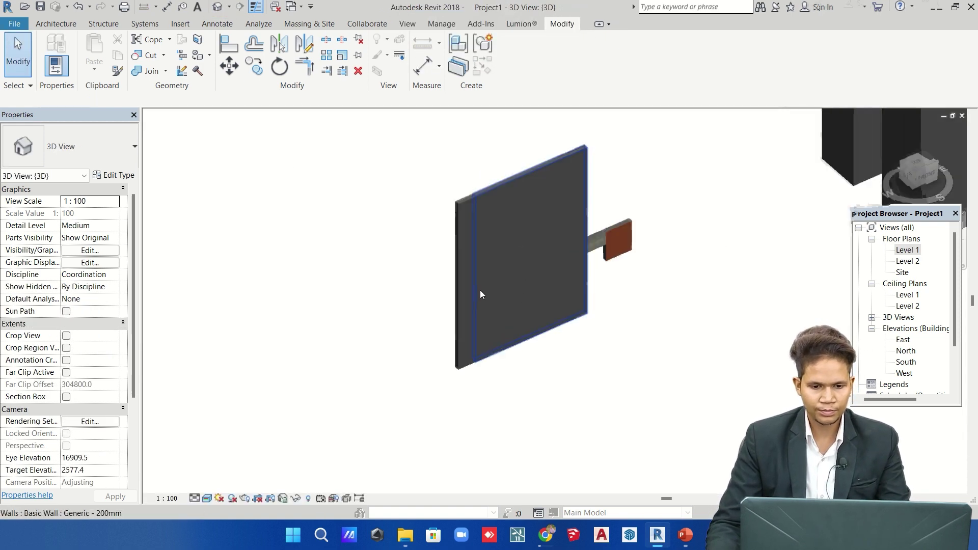
pyautogui.scroll(3, 430, 176)
pyautogui.click(439, 185)
pyautogui.scroll(-3, 443, 193)
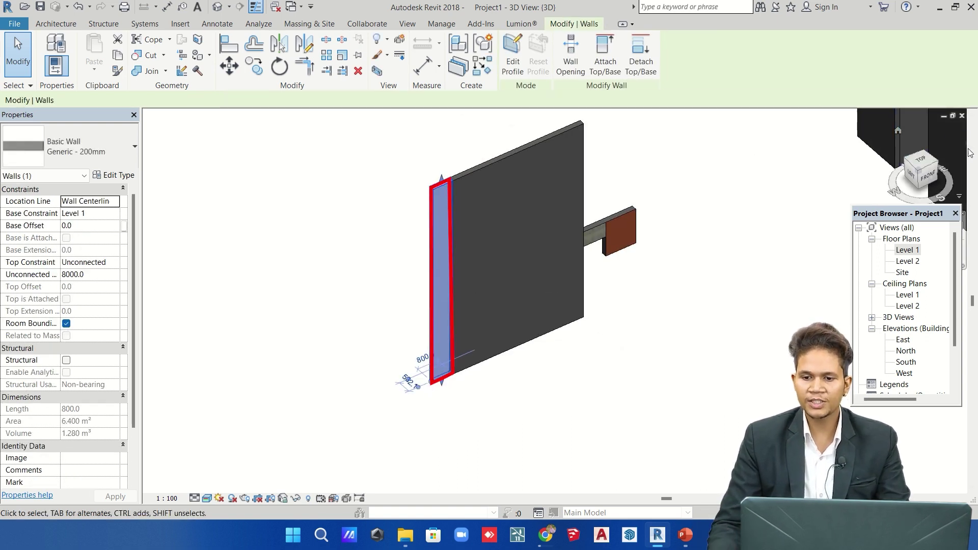
pyautogui.click(970, 116)
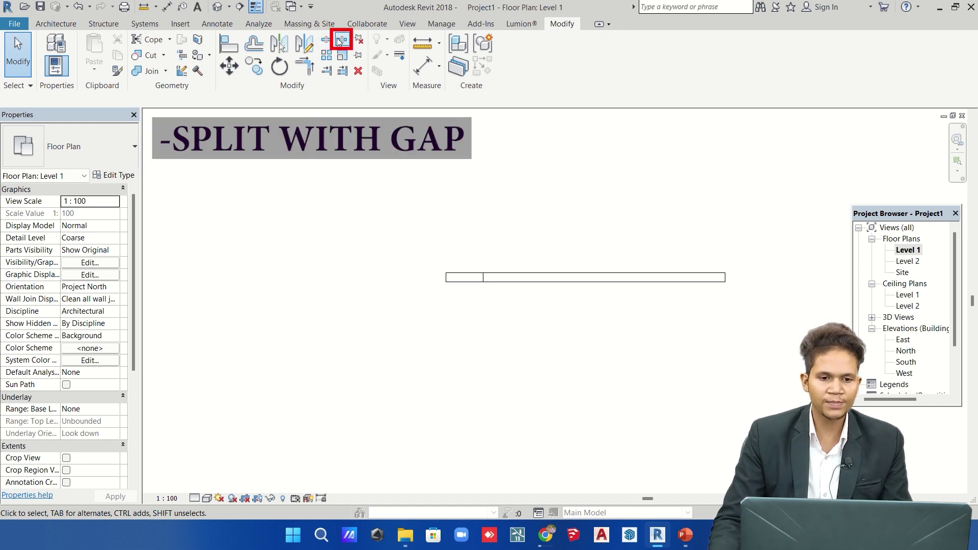
# Step: Split the wall with Split with Gap using joint gaps of 100 and 50
pyautogui.click(337, 41)
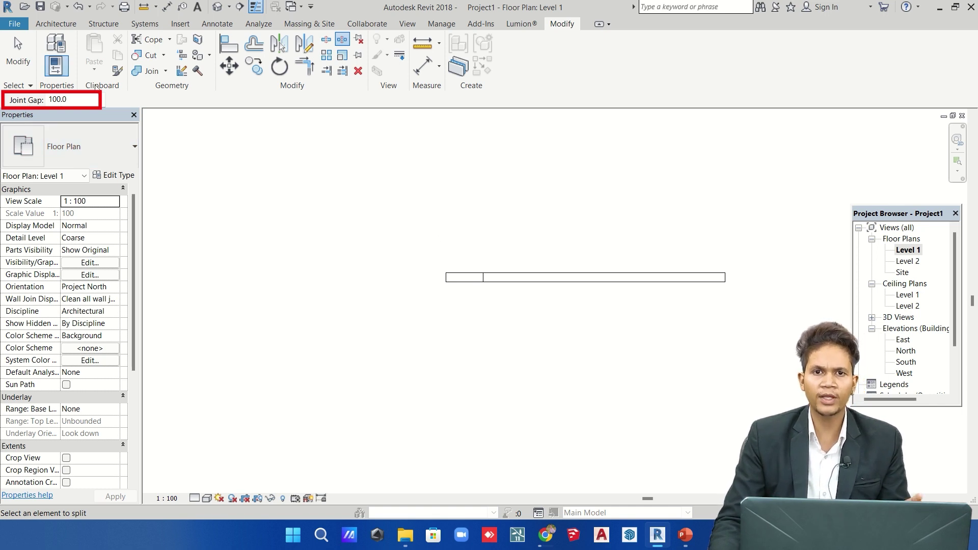
pyautogui.scroll(2, 520, 276)
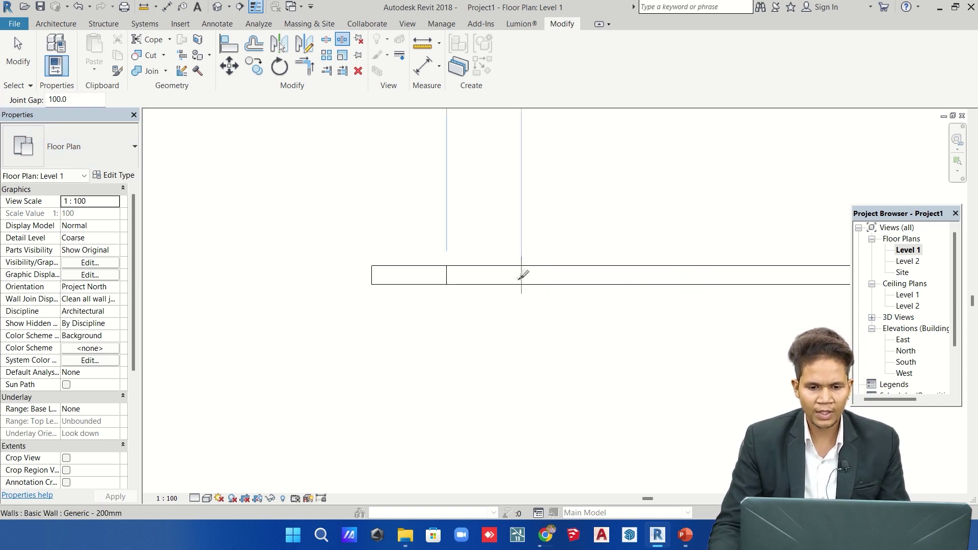
pyautogui.click(502, 275)
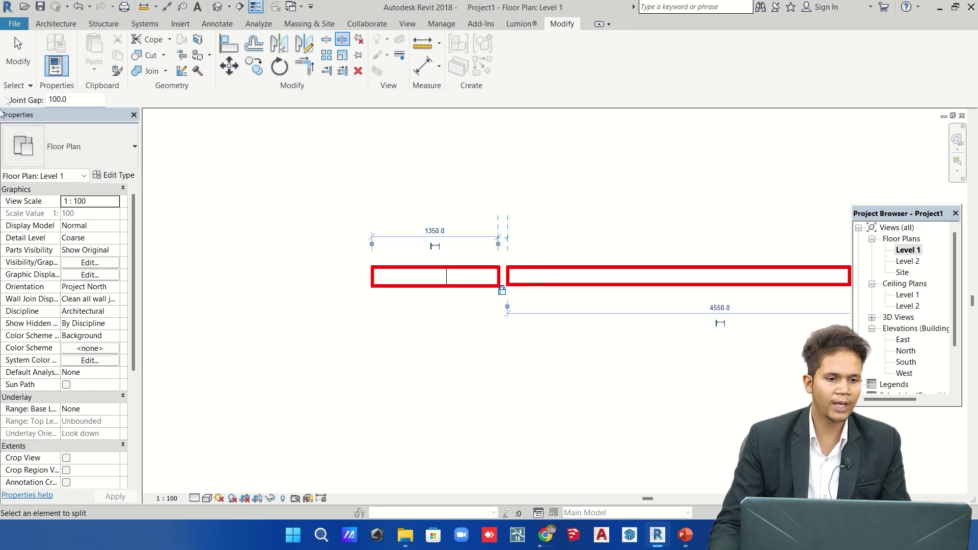
pyautogui.doubleClick(79, 99)
pyautogui.write('50')
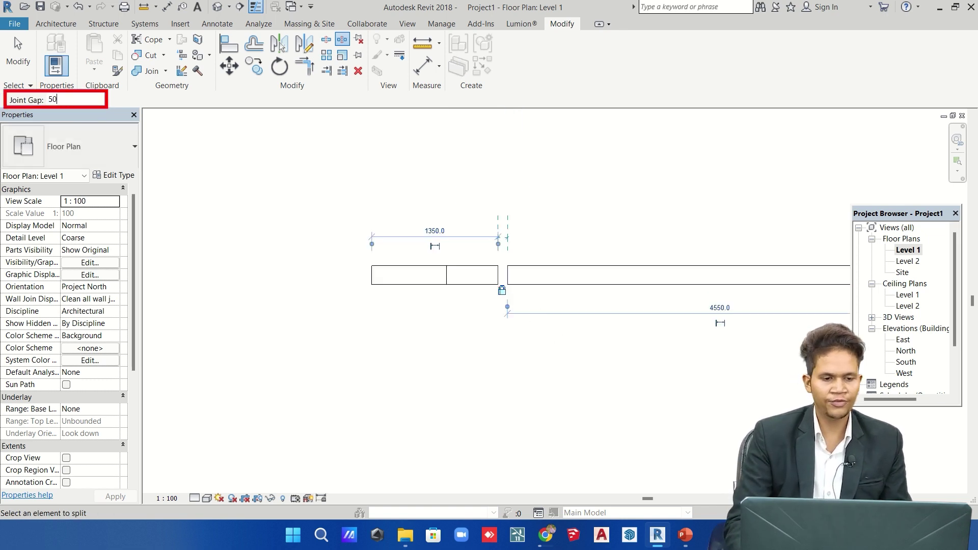
pyautogui.press('Return')
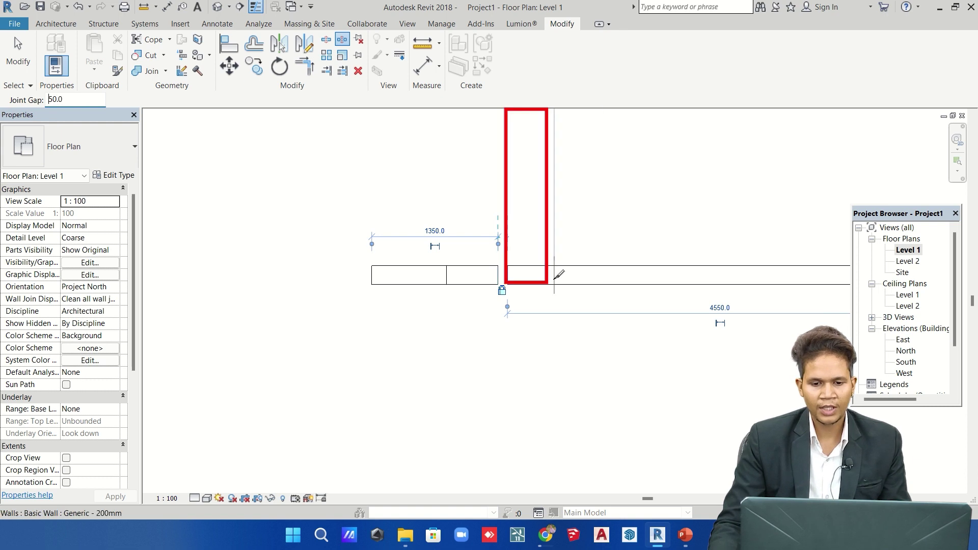
pyautogui.click(555, 275)
# Step: Make further splits with 200 and 300 joint gaps, then enter 350 as the next gap
pyautogui.doubleClick(55, 99)
pyautogui.write('200')
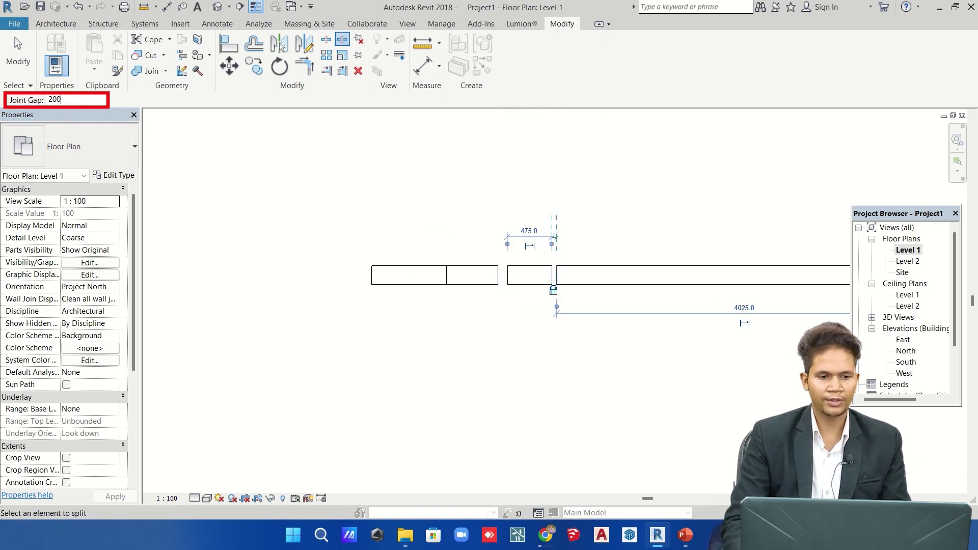
pyautogui.press('Return')
pyautogui.click(614, 275)
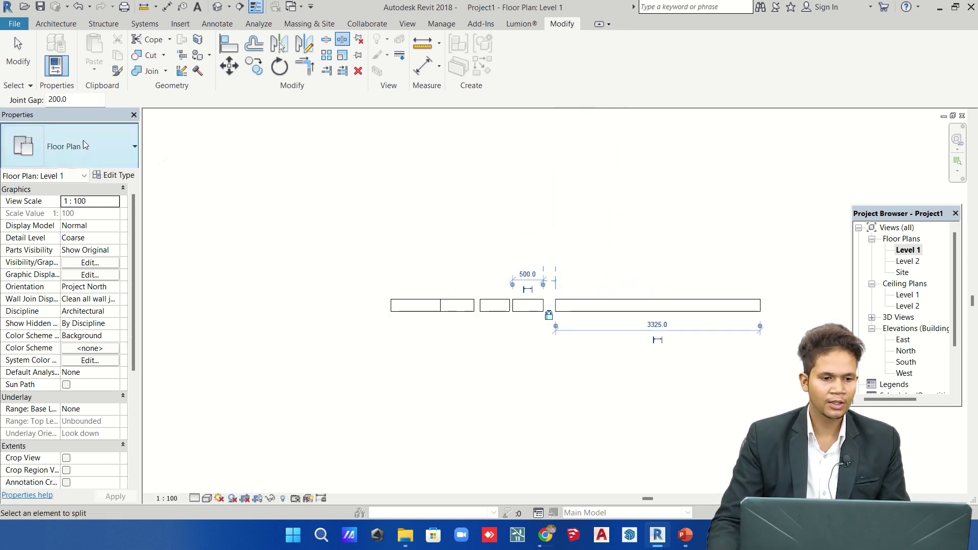
pyautogui.doubleClick(55, 99)
pyautogui.write('300')
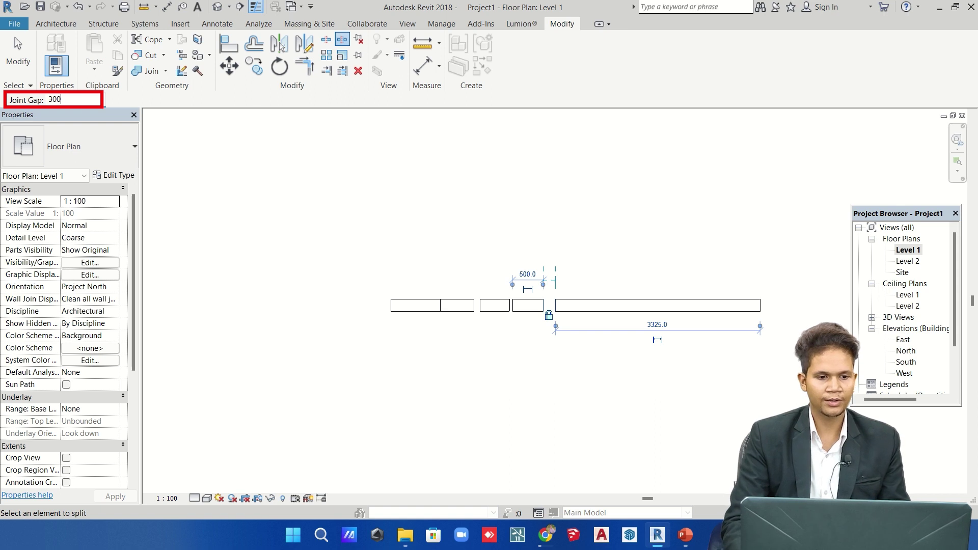
pyautogui.press('Return')
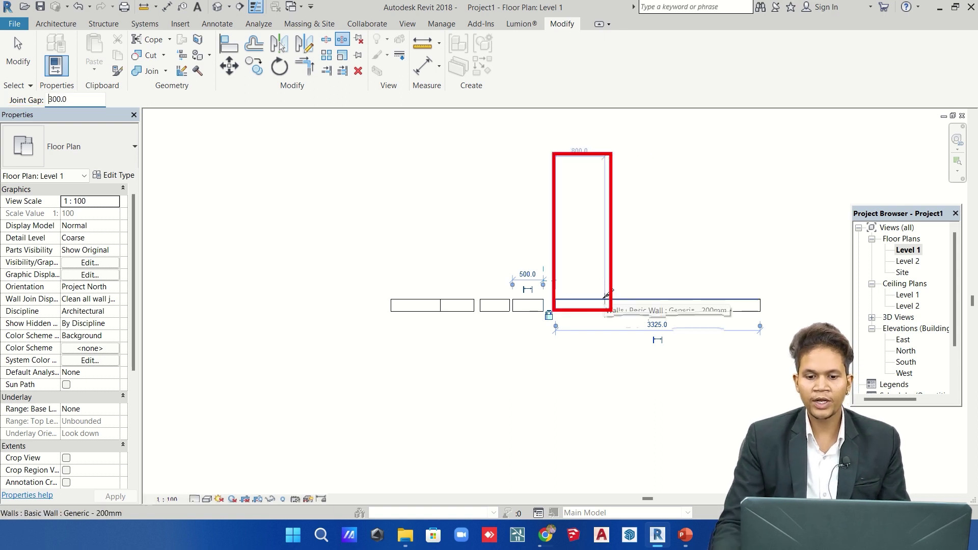
pyautogui.click(607, 301)
pyautogui.moveTo(66, 99); pyautogui.dragTo(2, 98)
pyautogui.write('350')
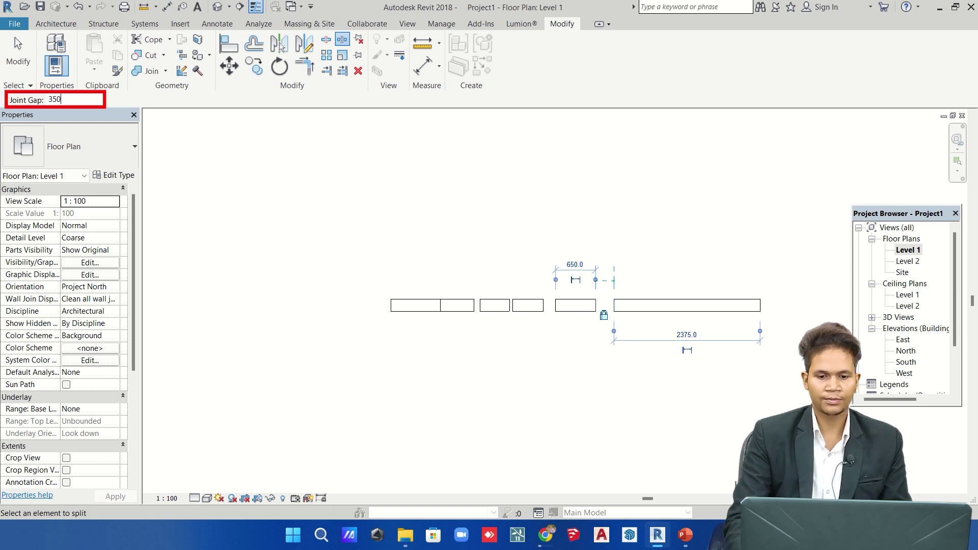
# Step: After 350 is rejected as out of range, split the long right wall piece with the 304.8 maximum gap
pyautogui.press('Return')
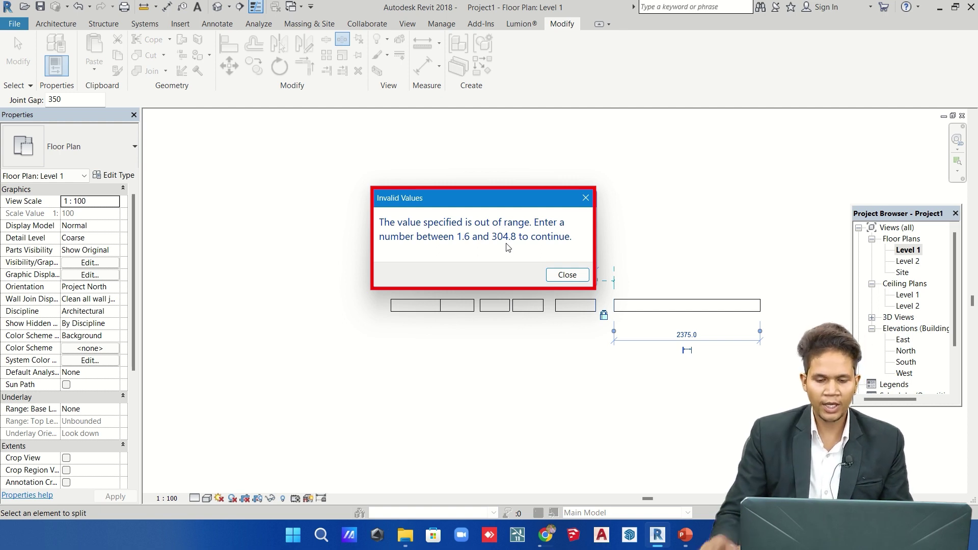
pyautogui.click(564, 275)
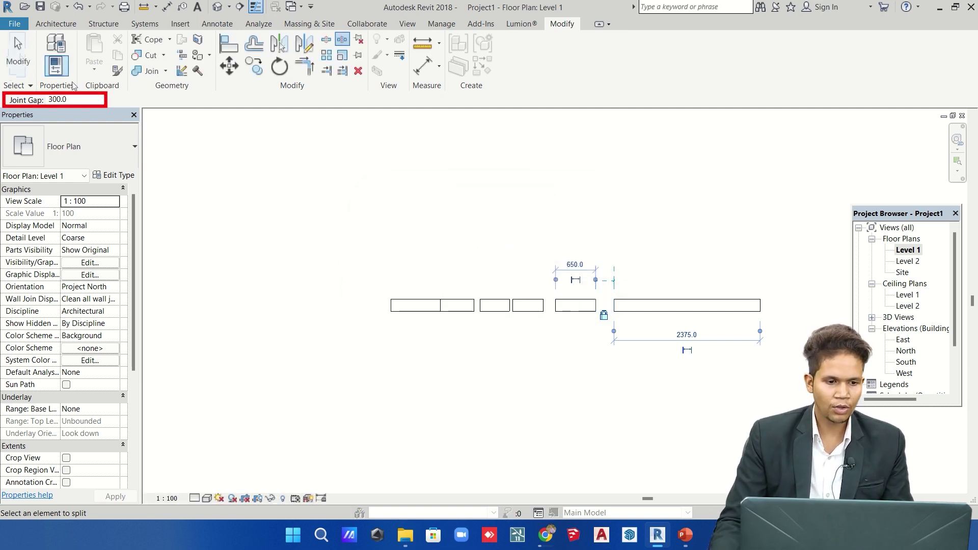
pyautogui.moveTo(71, 99); pyautogui.dragTo(1, 99)
pyautogui.write('304.8')
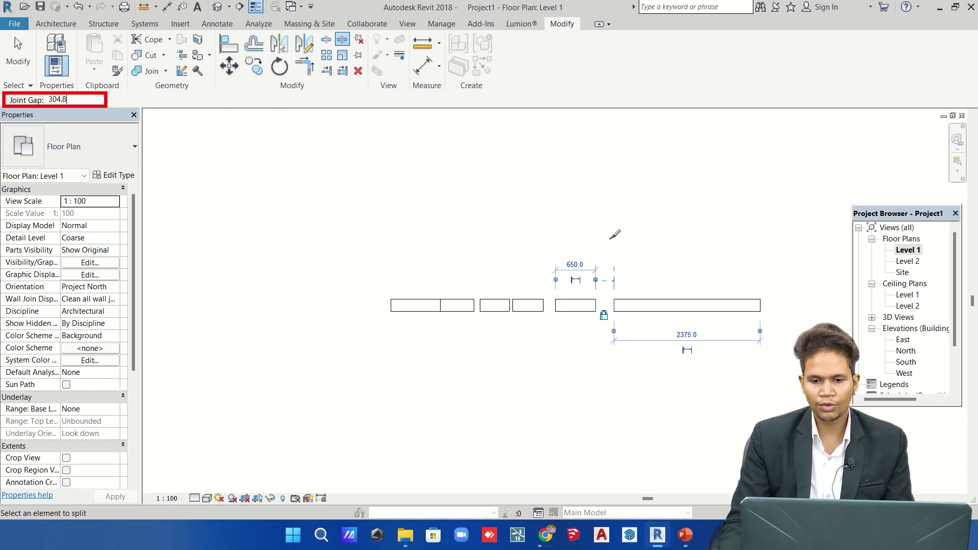
pyautogui.click(669, 304)
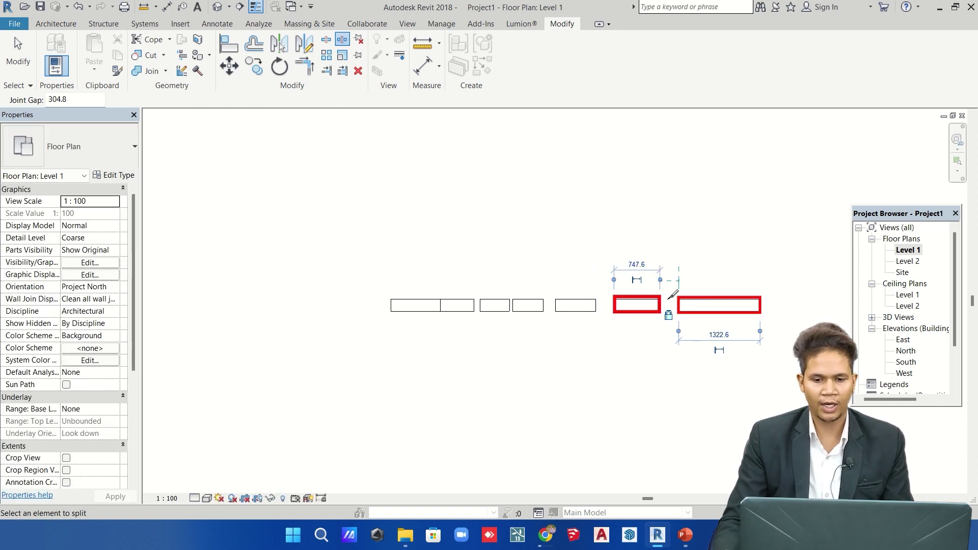
pyautogui.press('Escape')
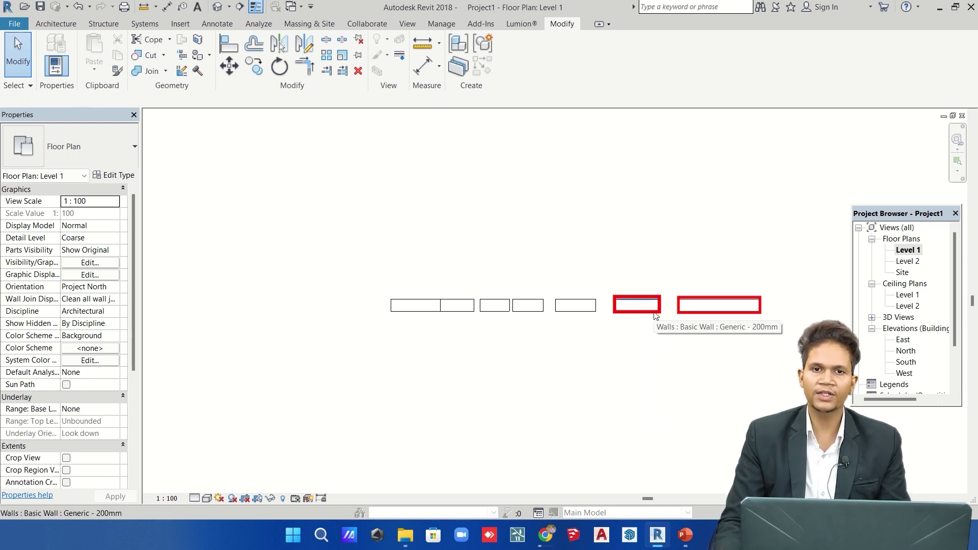
pyautogui.scroll(3, 684, 321)
pyautogui.scroll(-1, 684, 321)
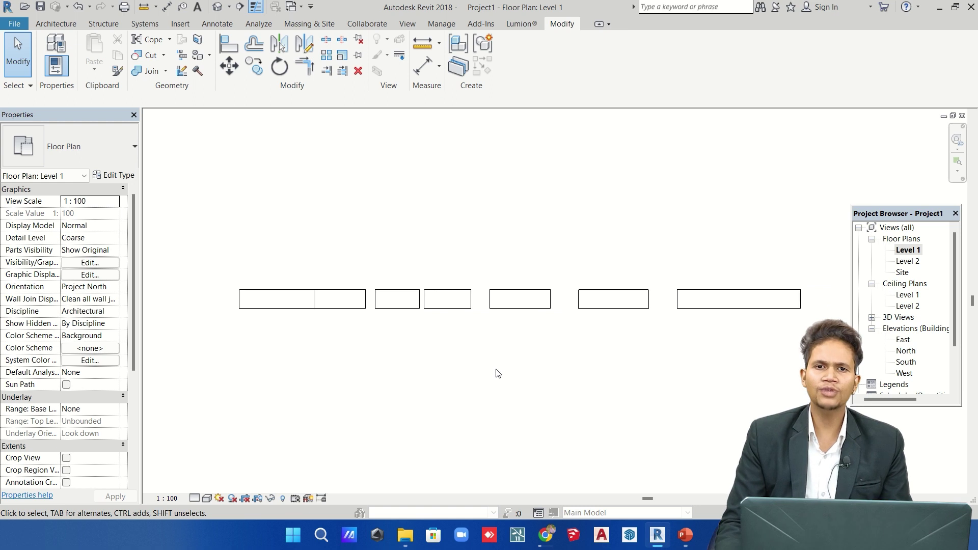
pyautogui.click(646, 305)
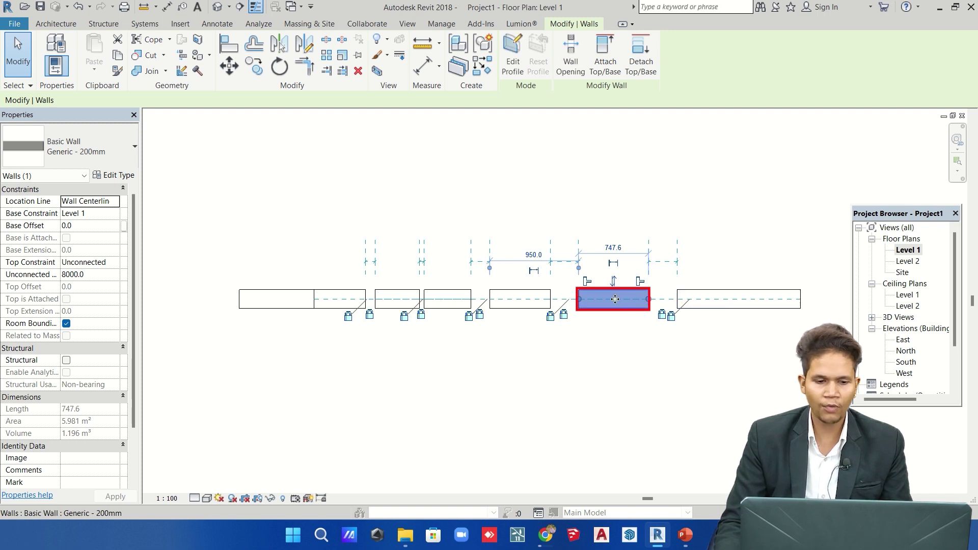
pyautogui.click(229, 66)
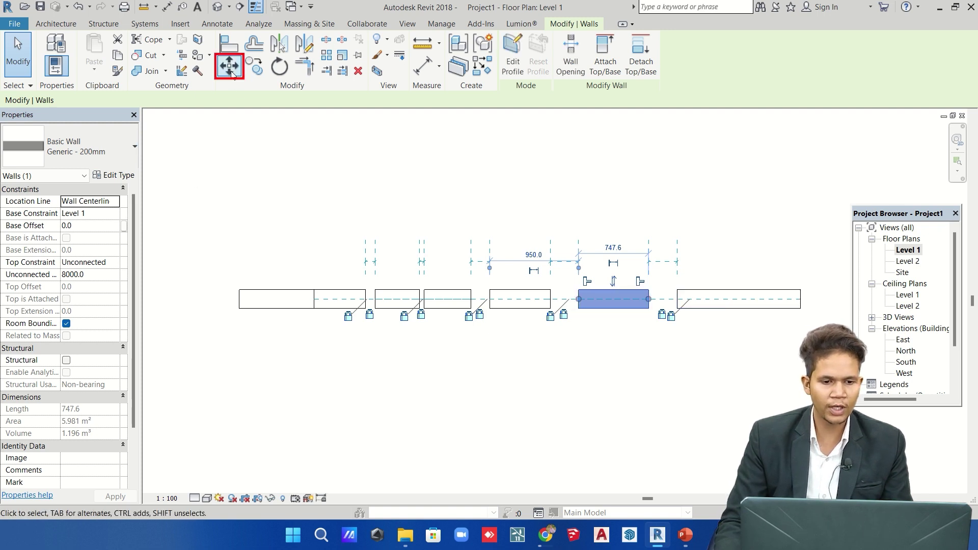
pyautogui.click(577, 308)
pyautogui.press('Escape')
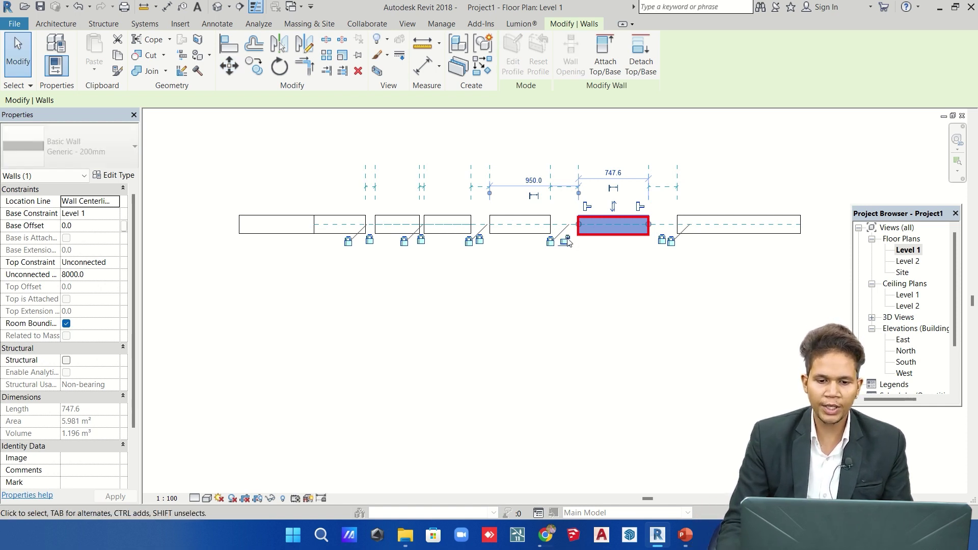
pyautogui.click(229, 66)
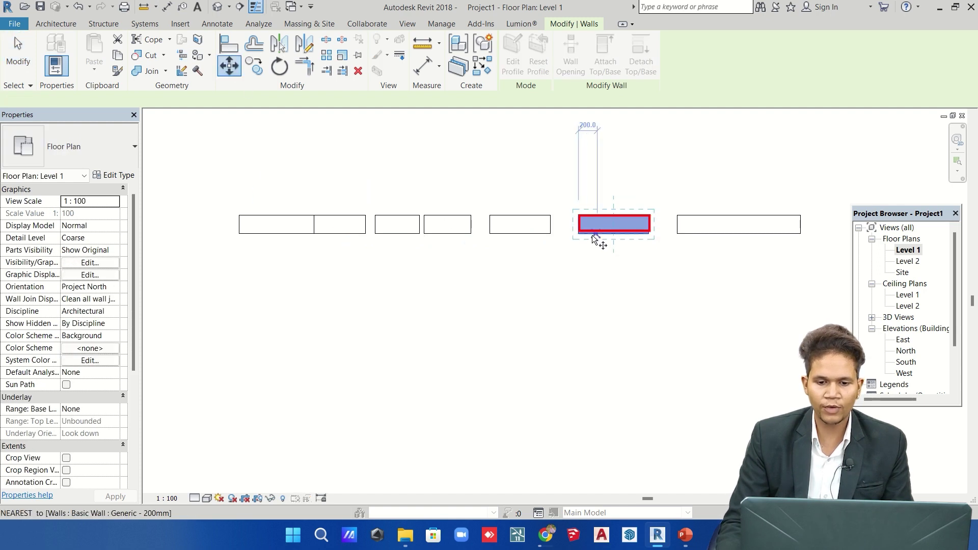
pyautogui.click(579, 233)
pyautogui.click(611, 325)
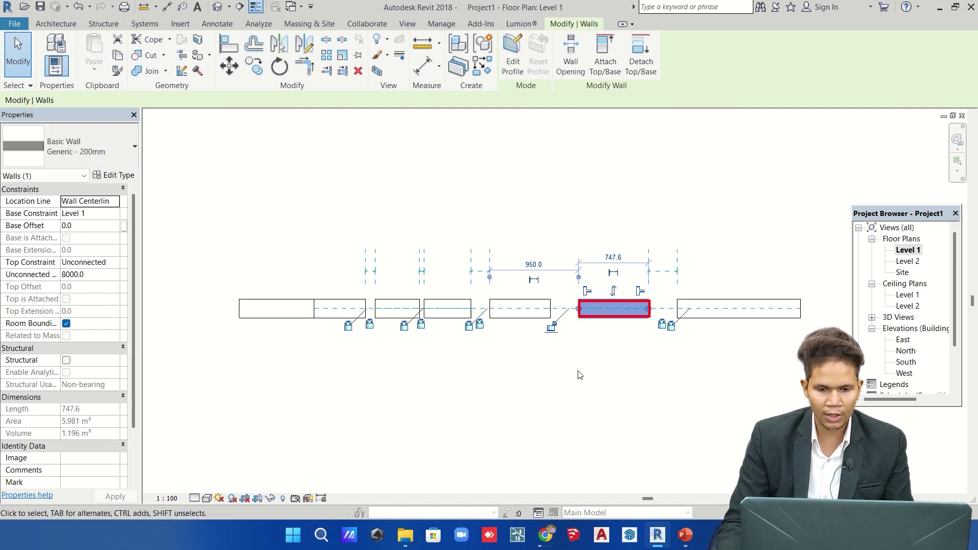
# Step: Move the 747.6-long wall piece 800 up and dismiss the resulting warning
pyautogui.press('Escape')
pyautogui.click(590, 326)
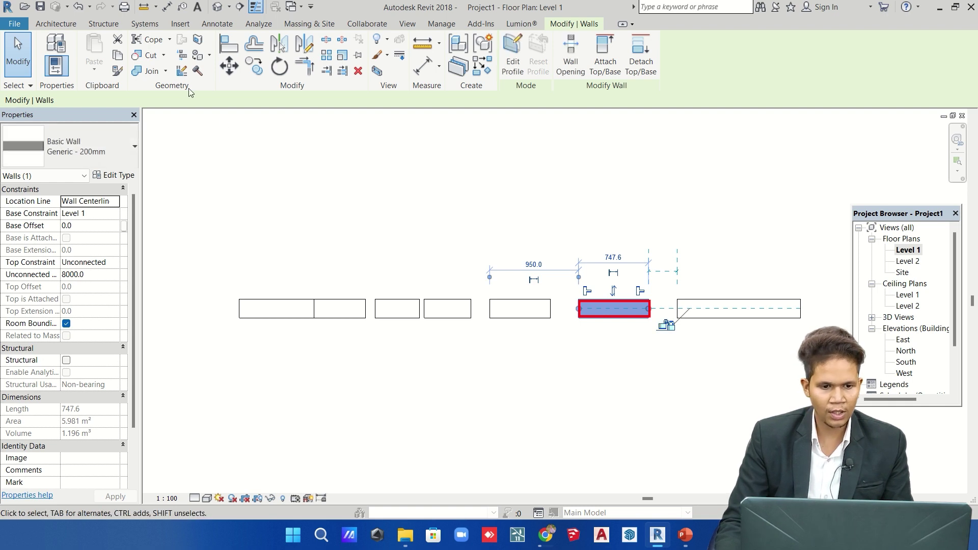
pyautogui.click(230, 70)
pyautogui.click(579, 309)
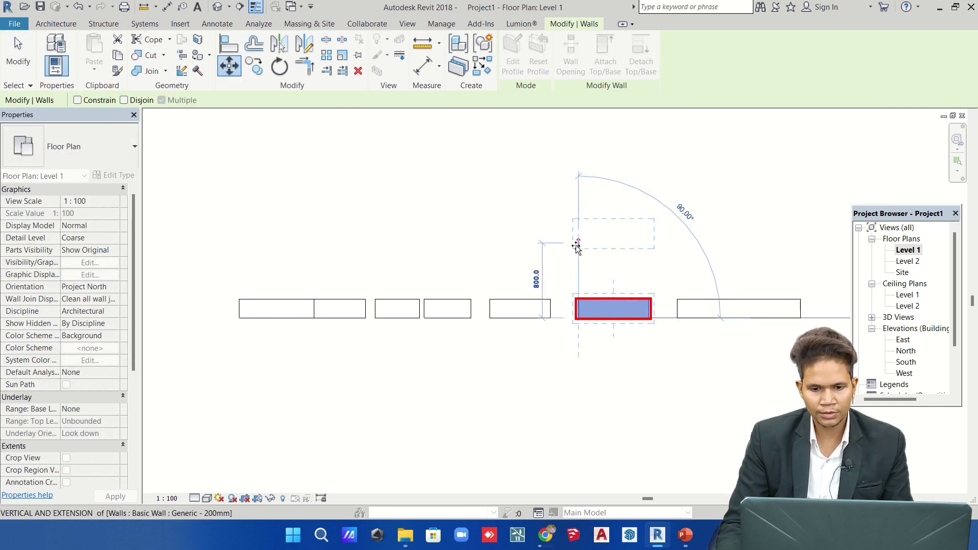
pyautogui.click(576, 246)
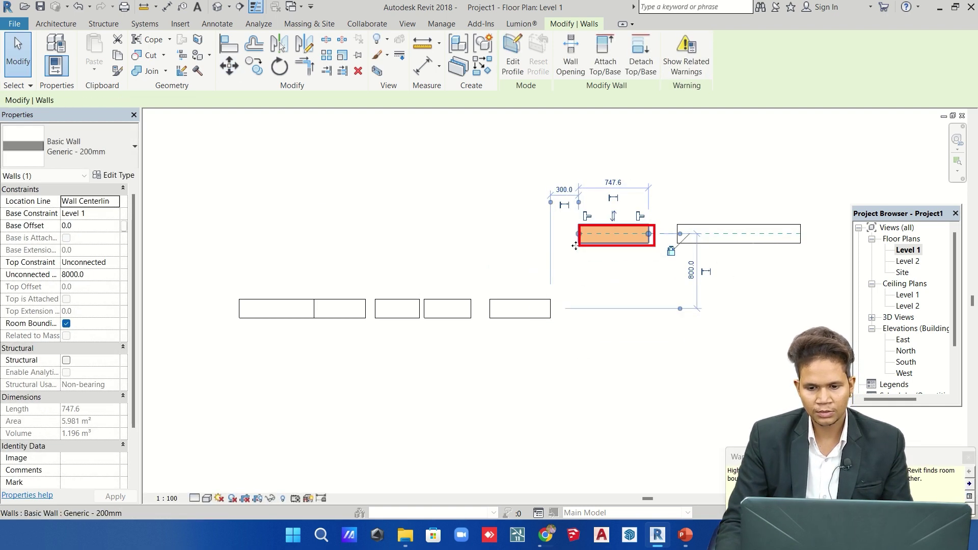
pyautogui.click(968, 457)
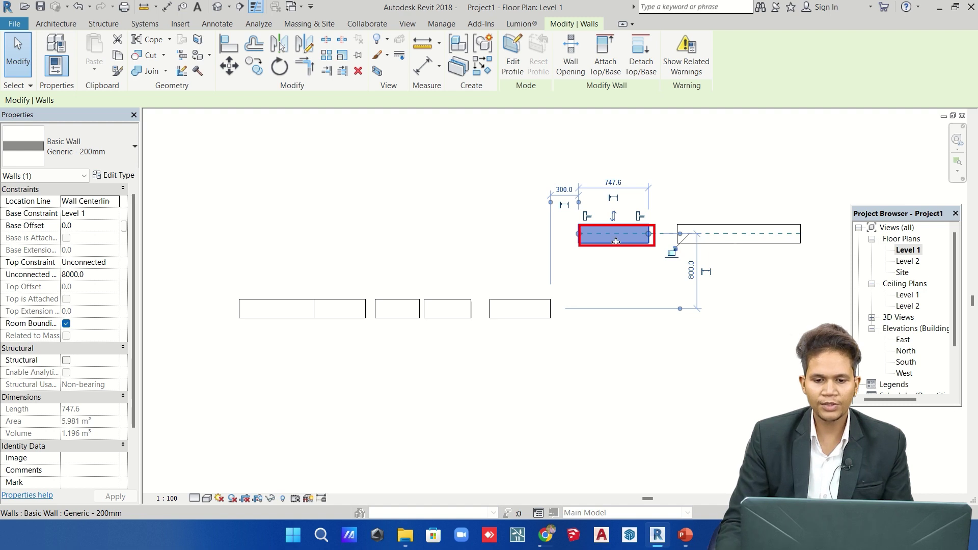
# Step: Move the wall piece 300 down, then drag it up to a 900 offset
pyautogui.click(620, 255)
pyautogui.click(609, 238)
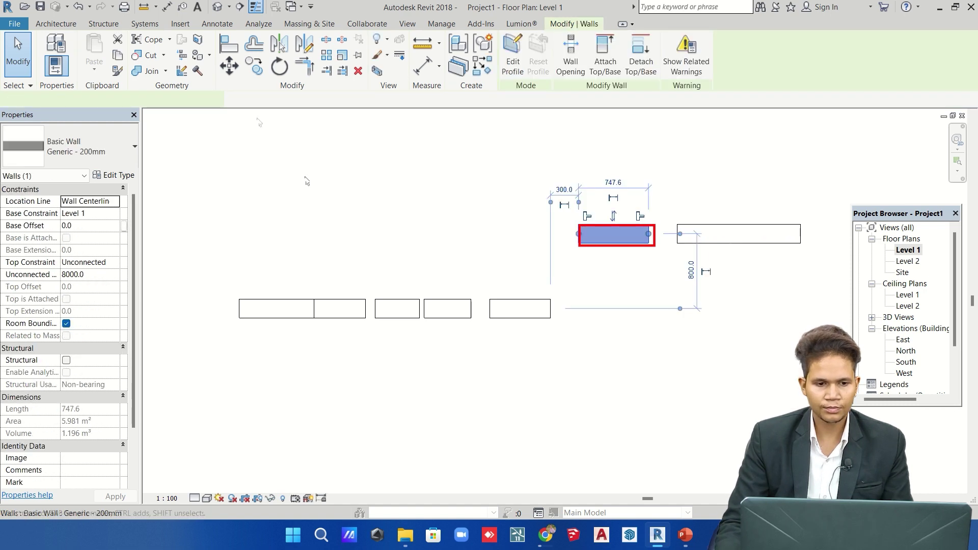
pyautogui.click(228, 68)
pyautogui.click(579, 244)
pyautogui.click(579, 270)
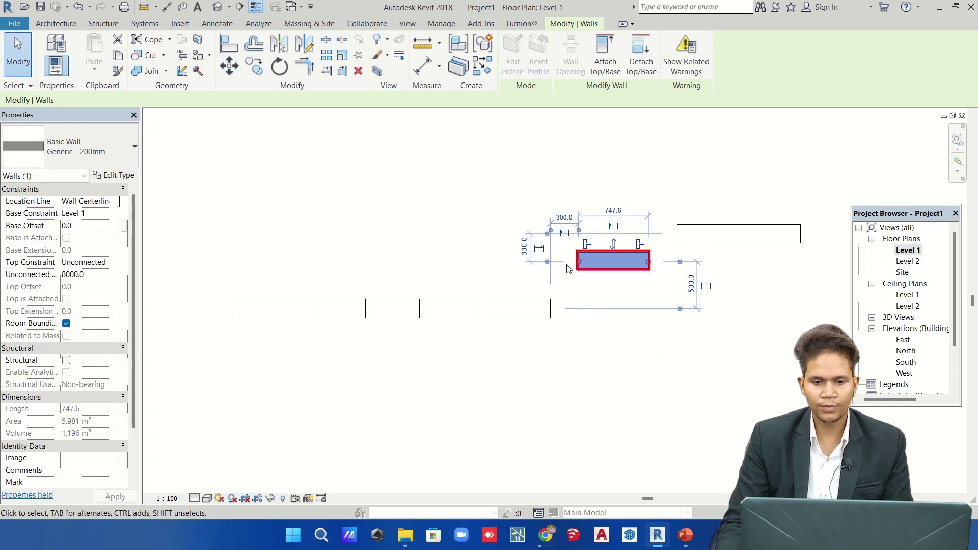
pyautogui.moveTo(591, 260); pyautogui.dragTo(591, 150)
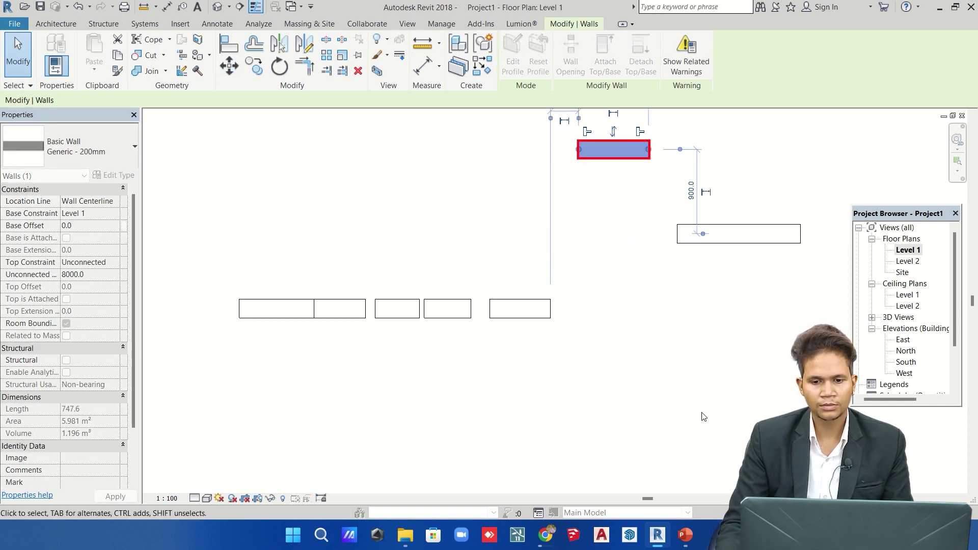
pyautogui.scroll(-2, 620, 351)
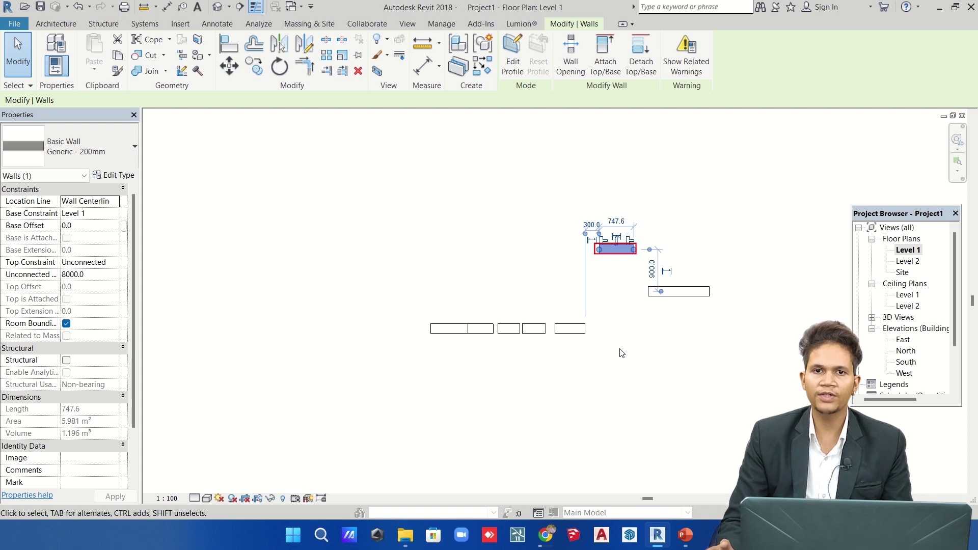